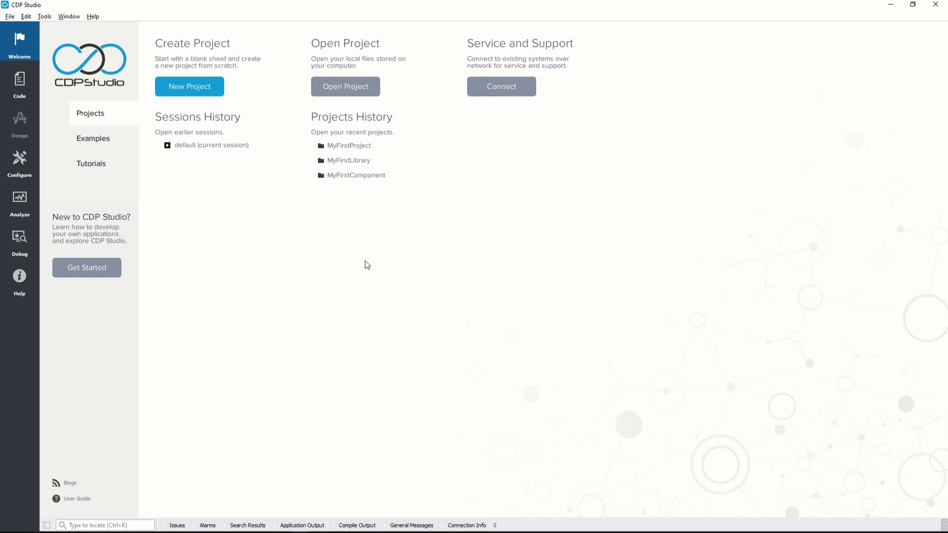
- Switch the Welcome page to the Examples gallery of example projects
left_click(105, 144)
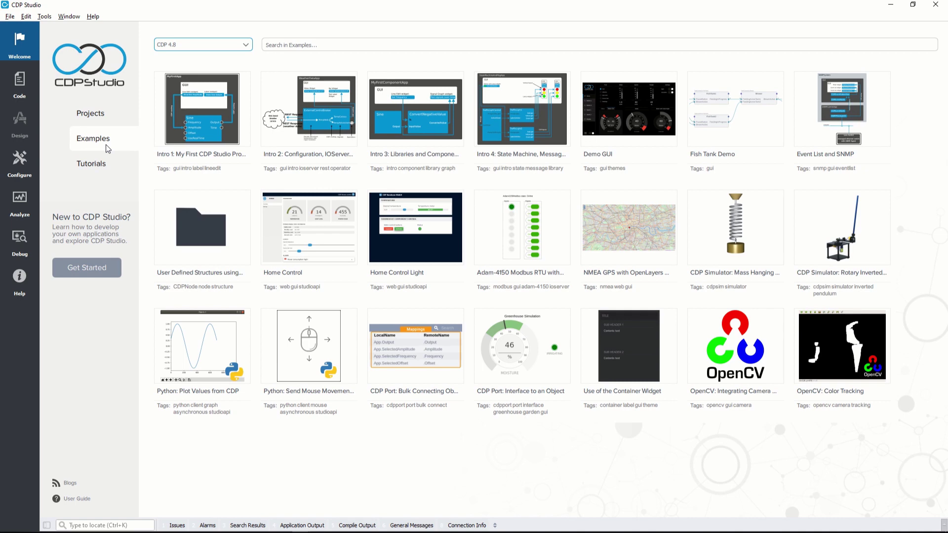
- Open the 'Intro 1: My First CDP Studio Project' example and view its Deploy Configuration
left_click(207, 110)
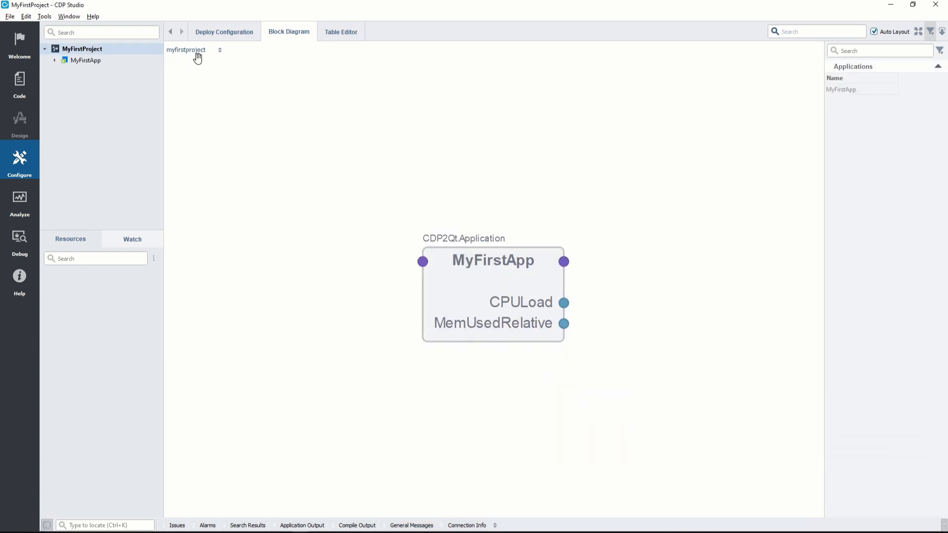
left_click(214, 31)
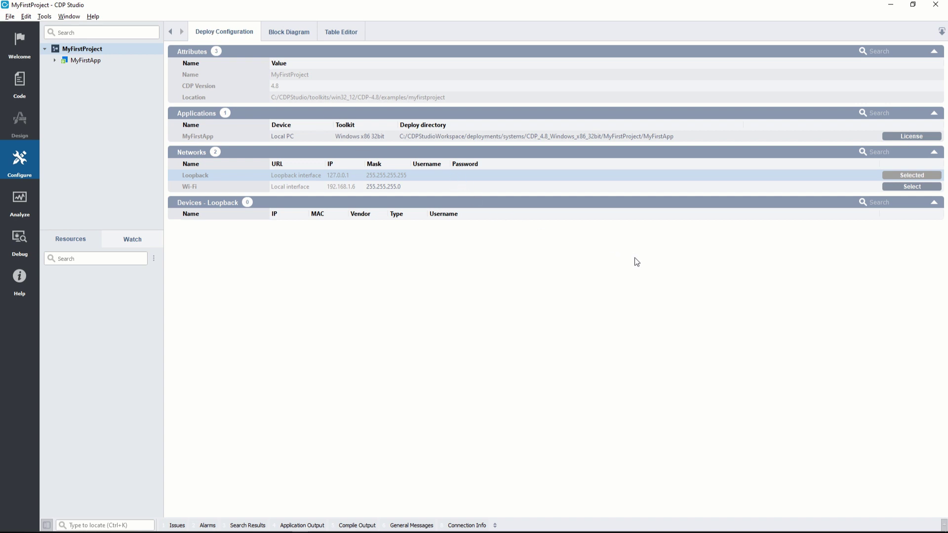
- Select the Wi-Fi network and rename the 192.168.1.33 device to 'RPI with screen'
left_click(911, 186)
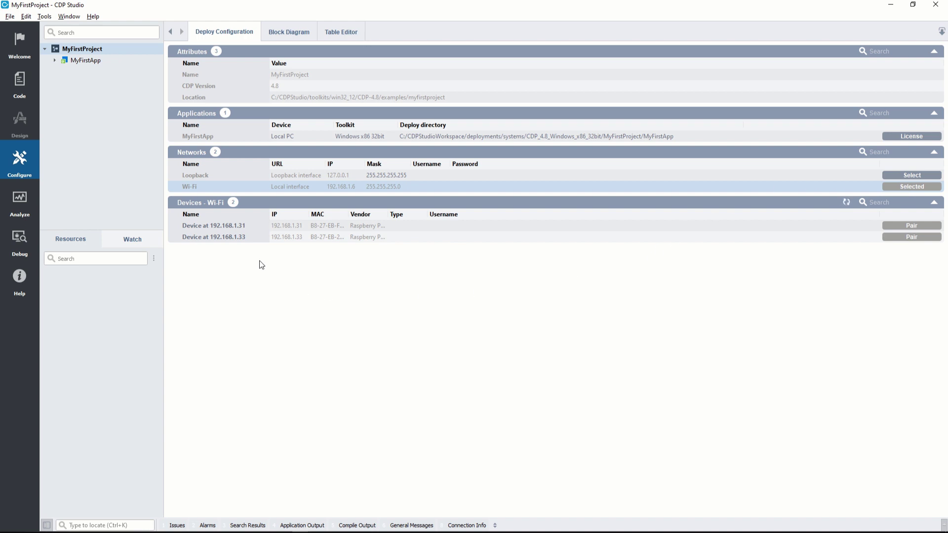
double_click(234, 236)
type("RP")
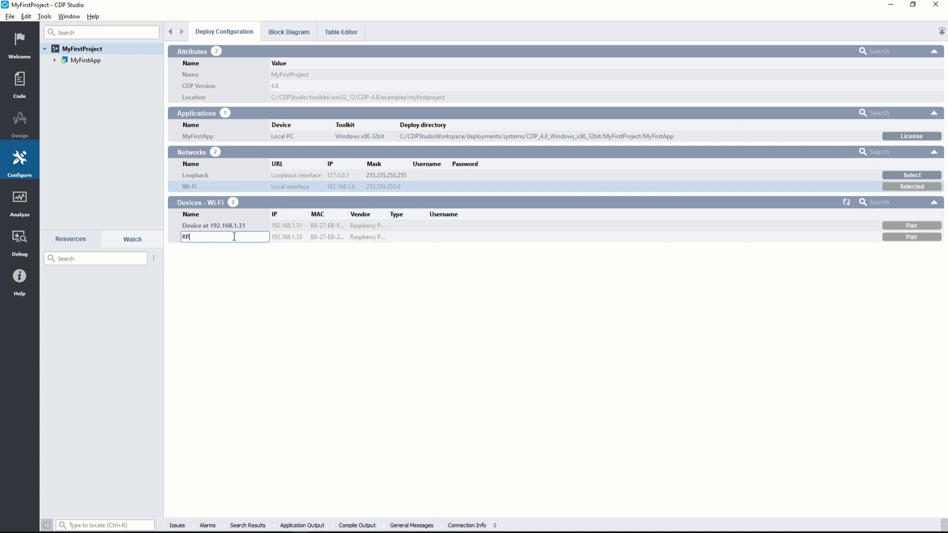
type("Iwith sc")
type("reen")
key("Return")
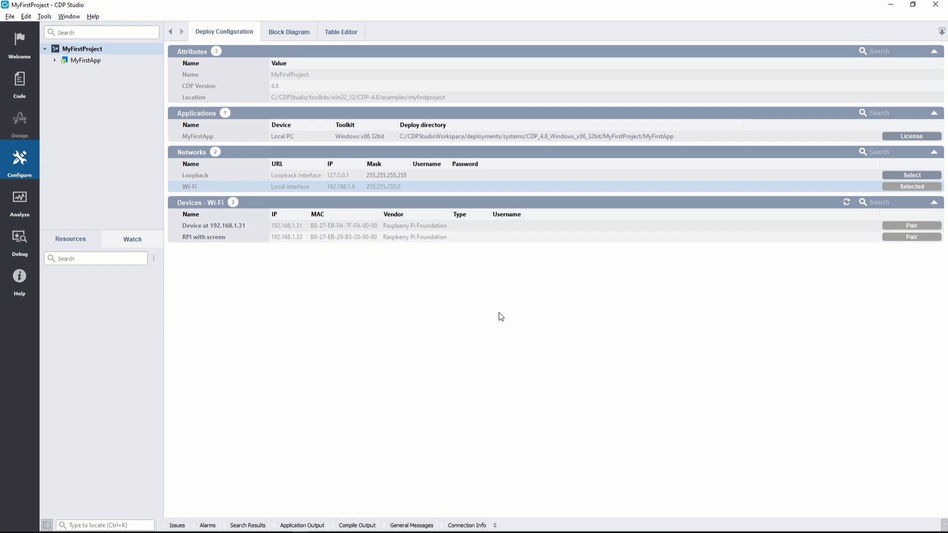
- Give 'RPI with screen' the username 'pi' and pair it using its password
double_click(560, 236)
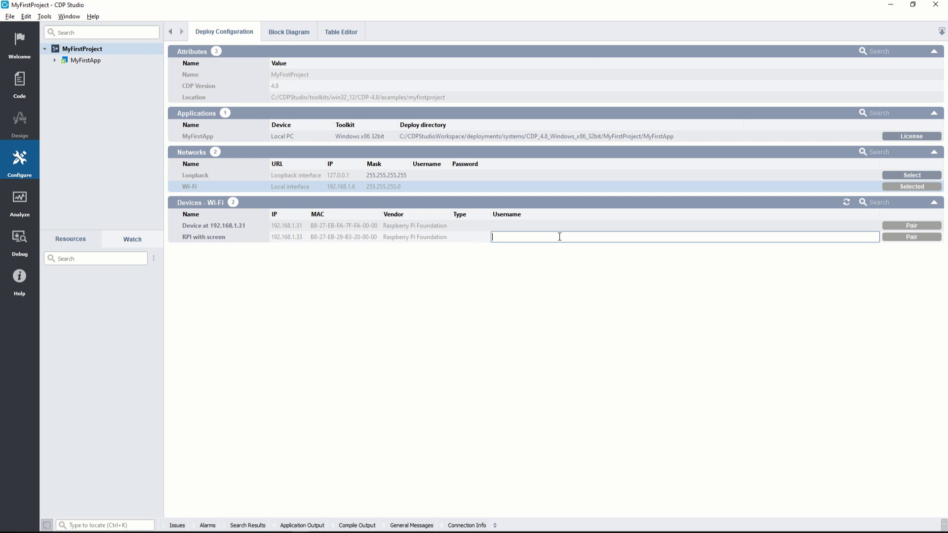
type("pi")
key("Return")
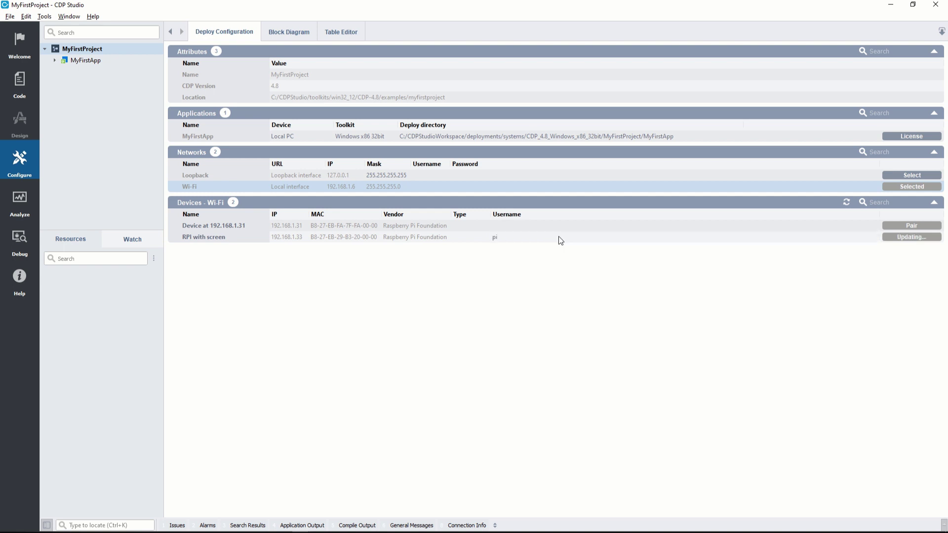
left_click(919, 241)
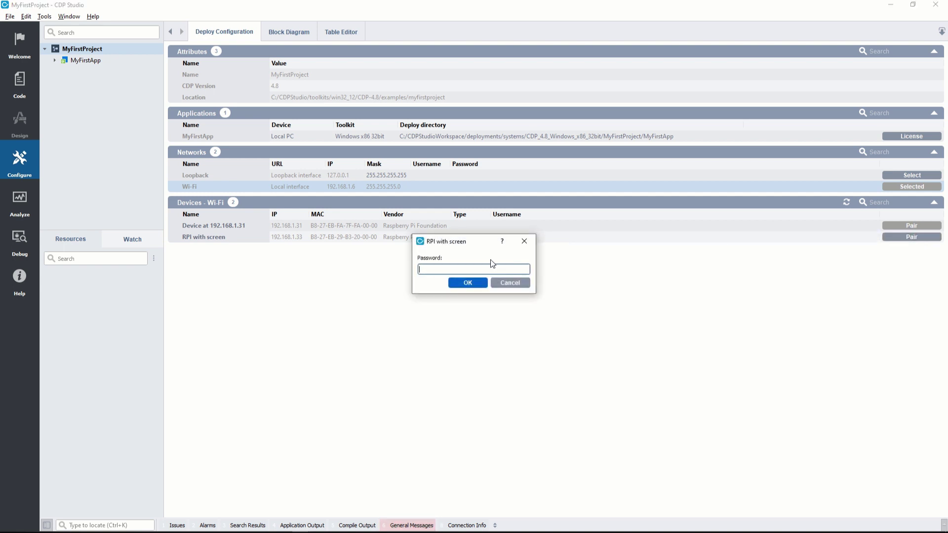
type("pi be")
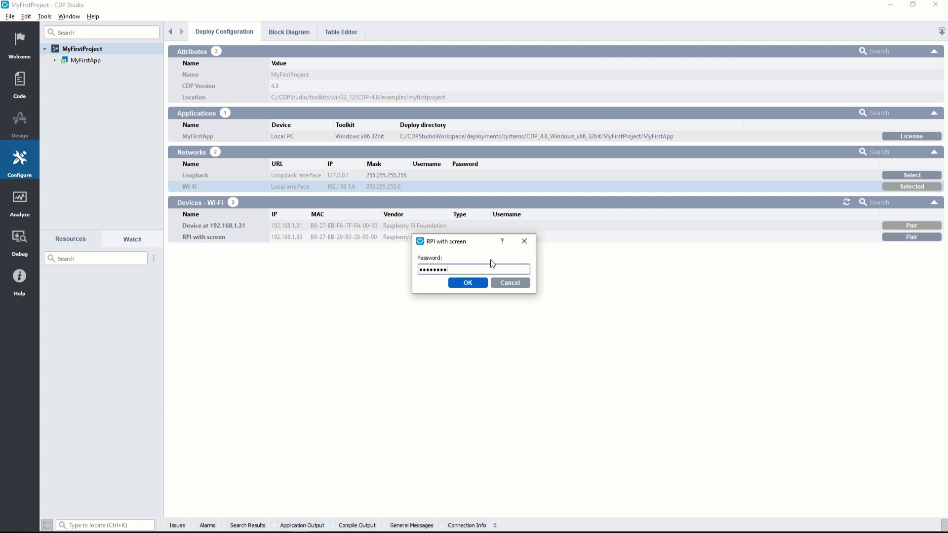
type("r")
left_click(468, 283)
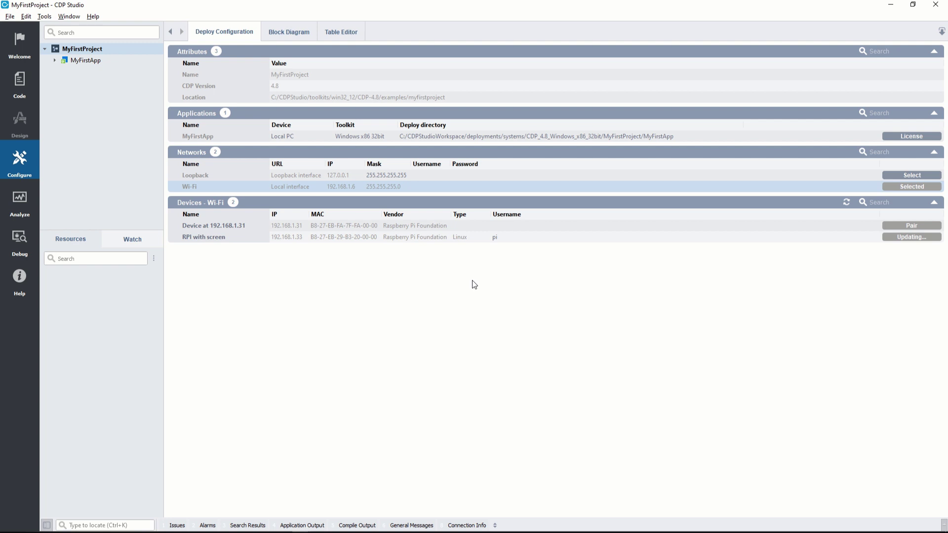
- Assign MyFirstApp to device 'RPI with screen' with the Raspbian ARMv6 32bit toolkit
left_click(299, 137)
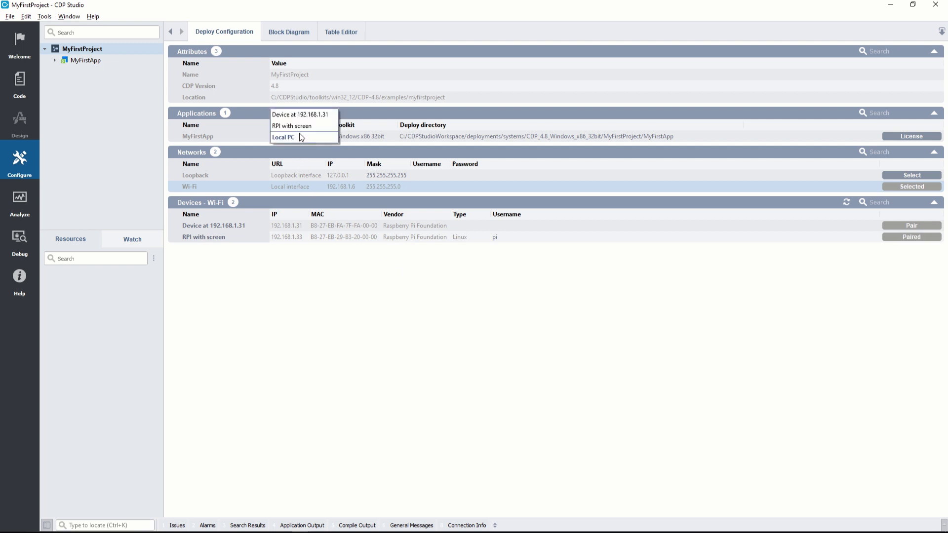
left_click(299, 126)
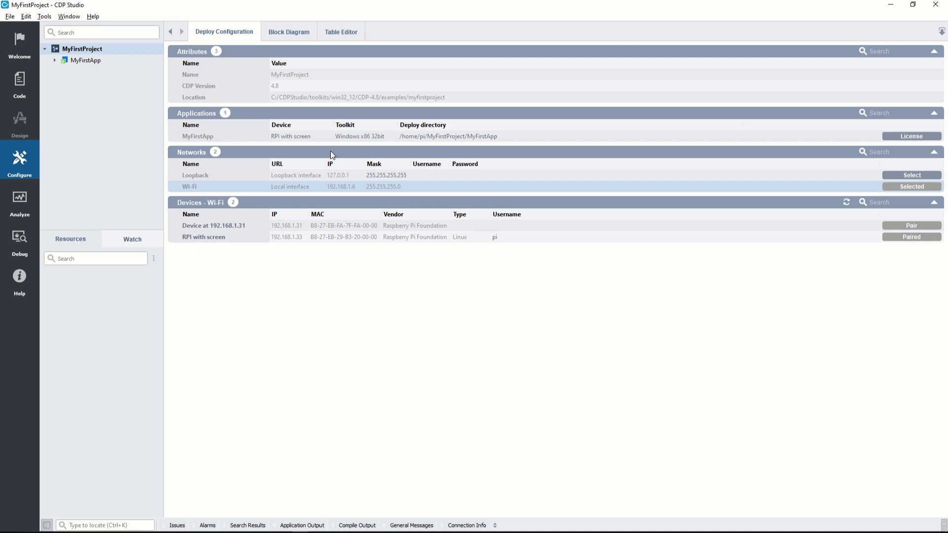
left_click(369, 137)
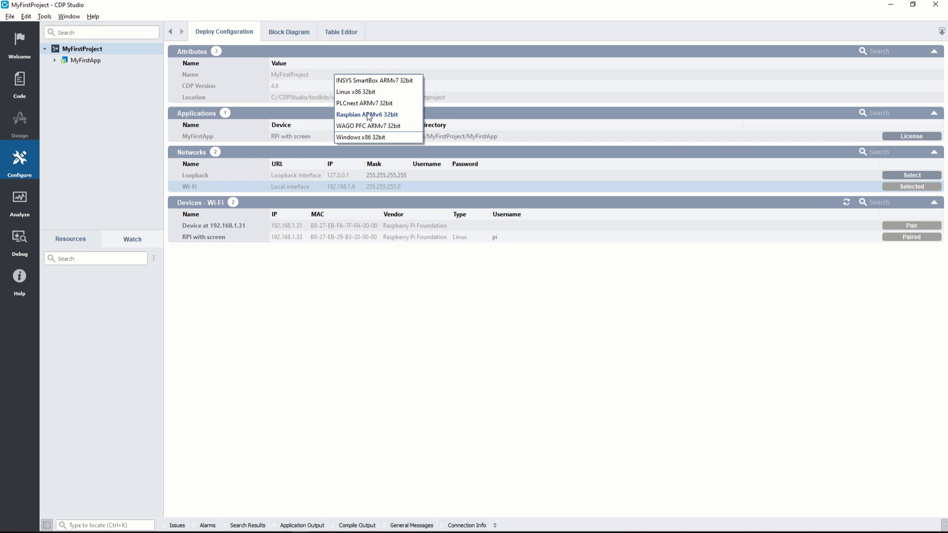
left_click(369, 115)
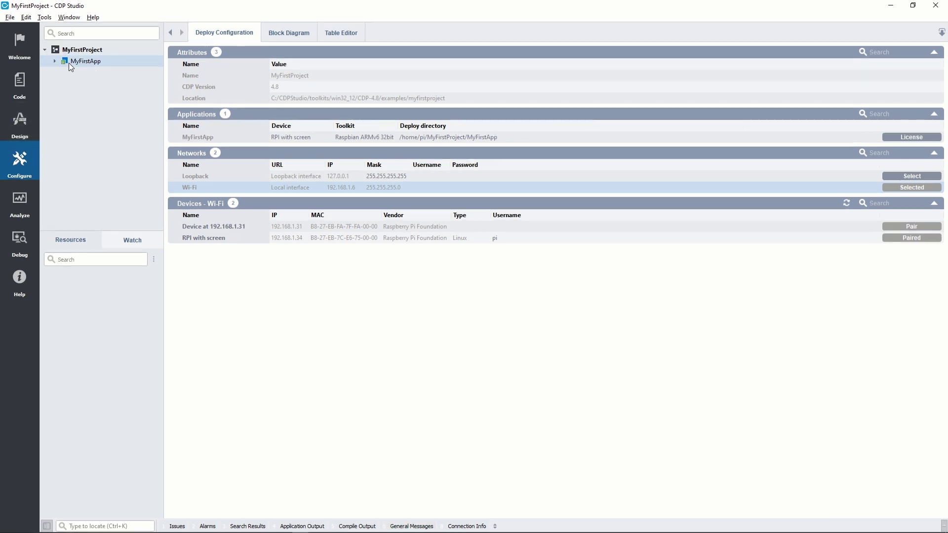
- Run & Connect MyFirstProject from its context menu and confirm the deployment
right_click(74, 49)
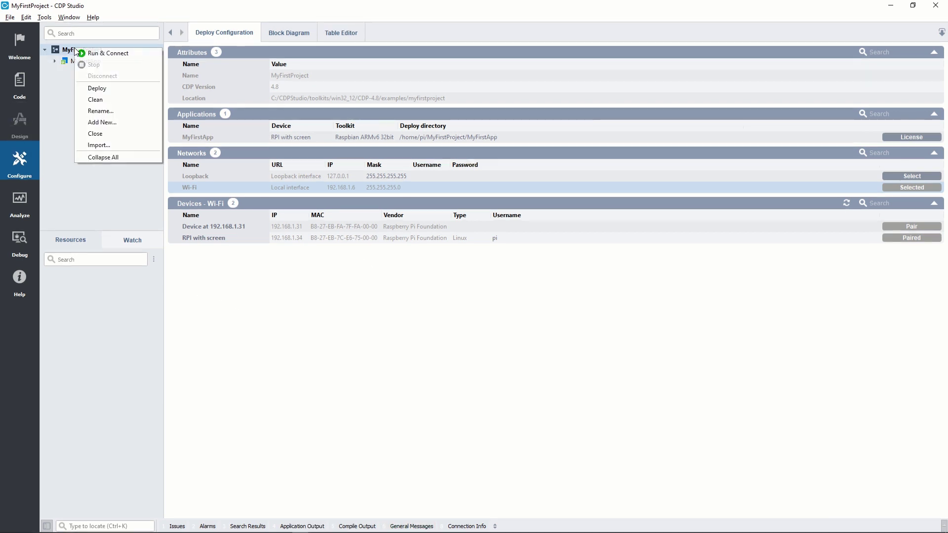
left_click(103, 52)
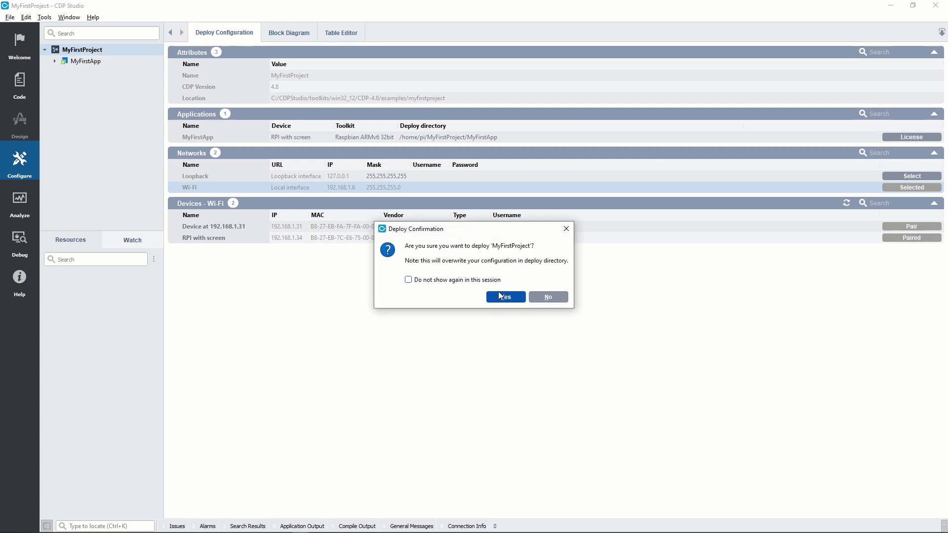
left_click(501, 295)
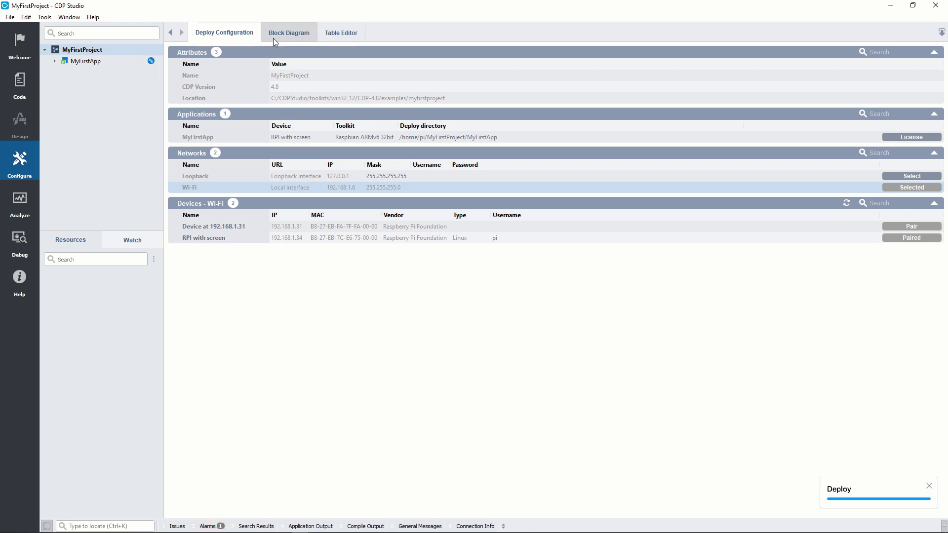
- Open MyFirstApp in the Block Diagram to view the live Sine output and CPULoad values
left_click(288, 33)
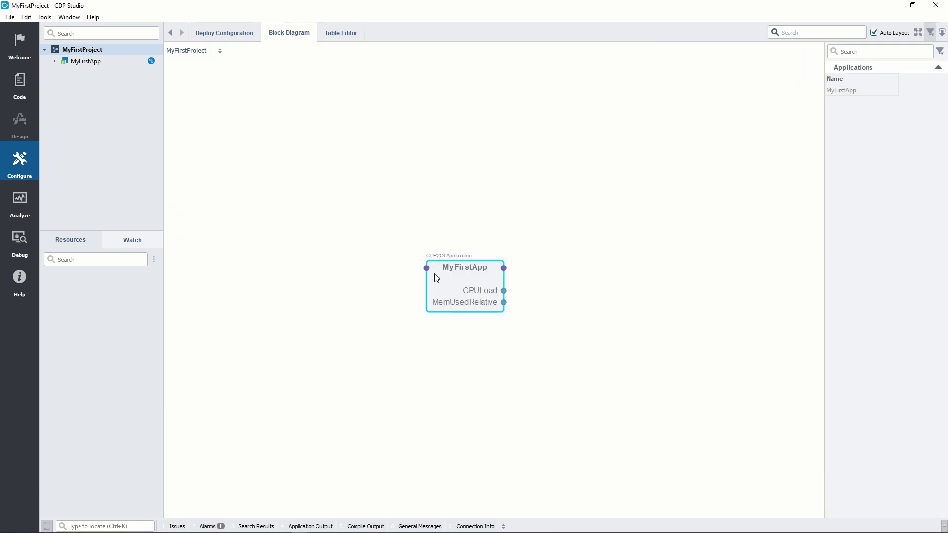
double_click(436, 276)
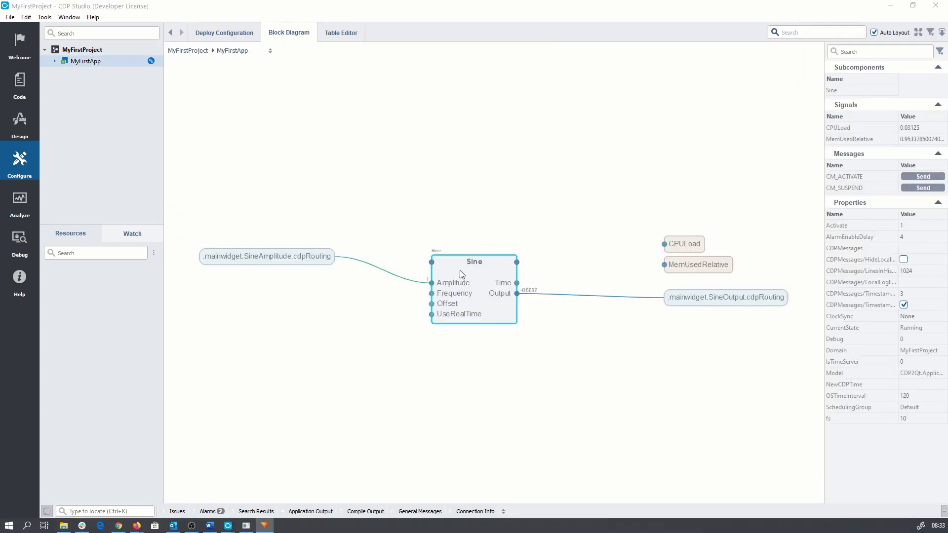
left_click(530, 300)
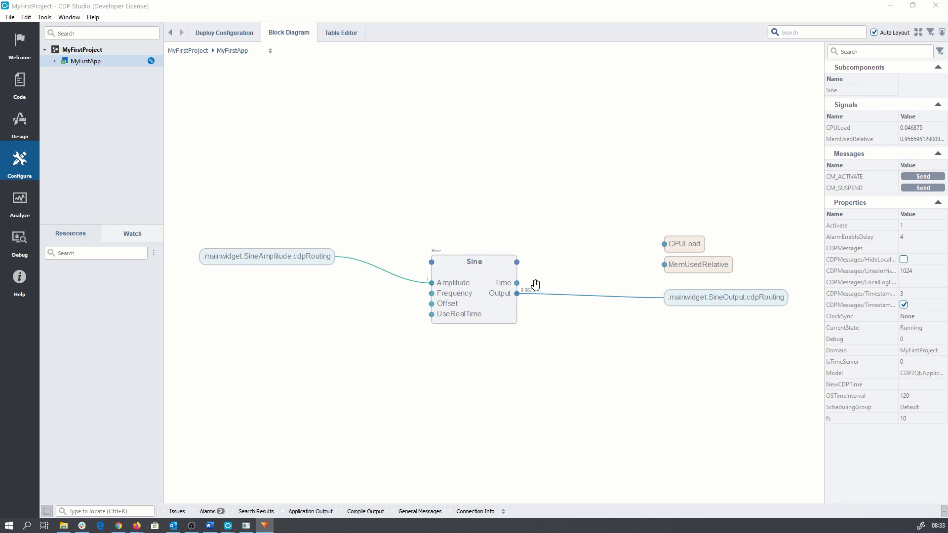